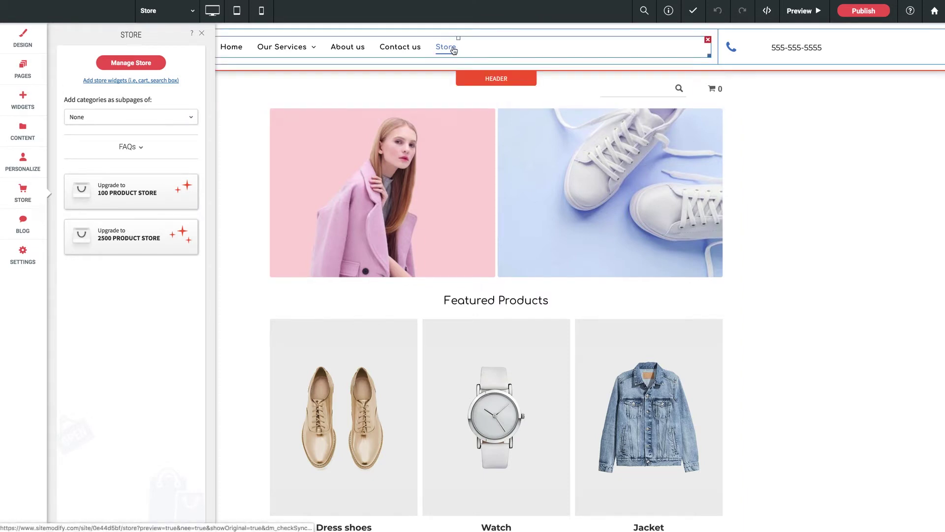
- Look over the Store page from the pages list and check its header search box
{"action": "left_click", "coordinate": [25, 78]}
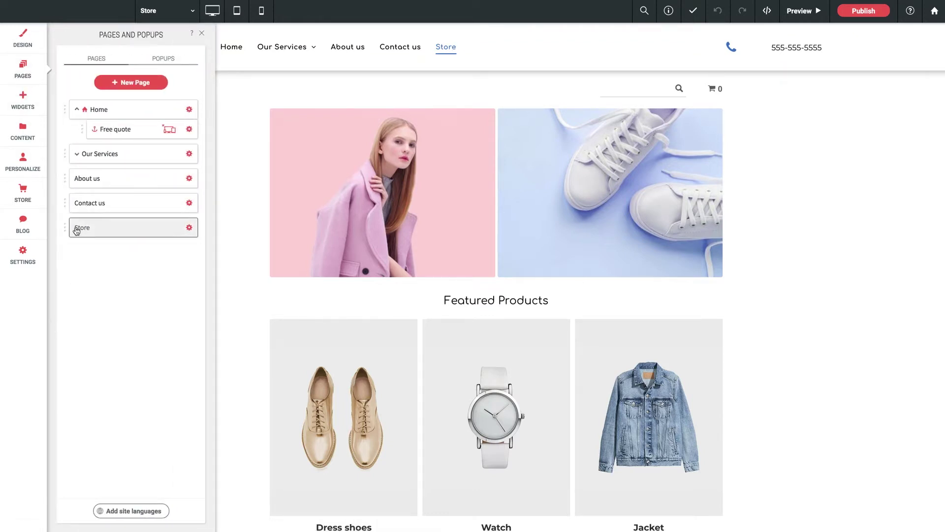
{"action": "left_click", "coordinate": [189, 227]}
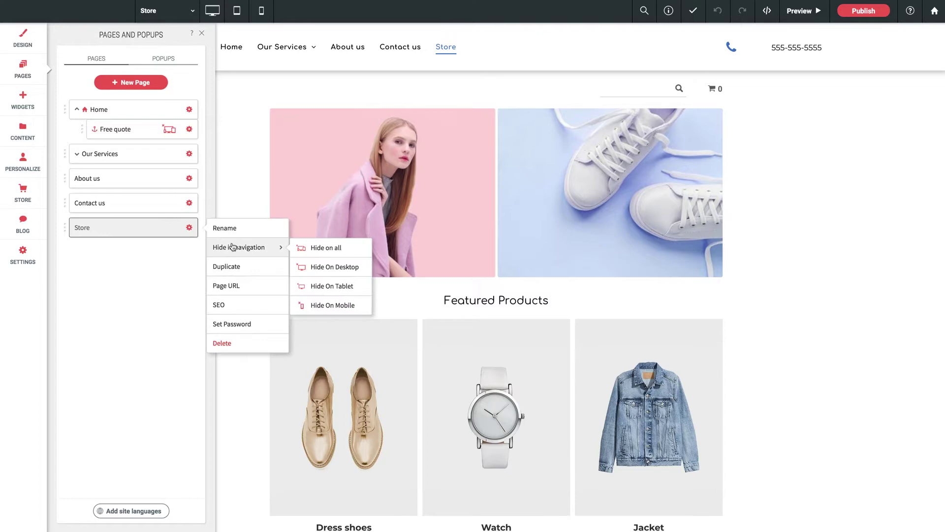
{"action": "left_click", "coordinate": [137, 273]}
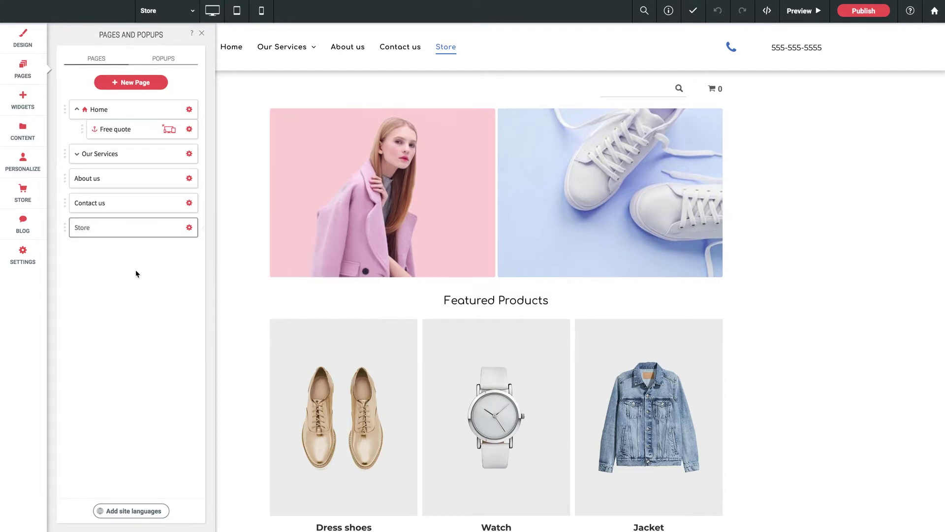
{"action": "left_click", "coordinate": [202, 33]}
{"action": "scroll", "coordinate": [426, 191], "scroll_direction": "down", "scroll_amount": 8}
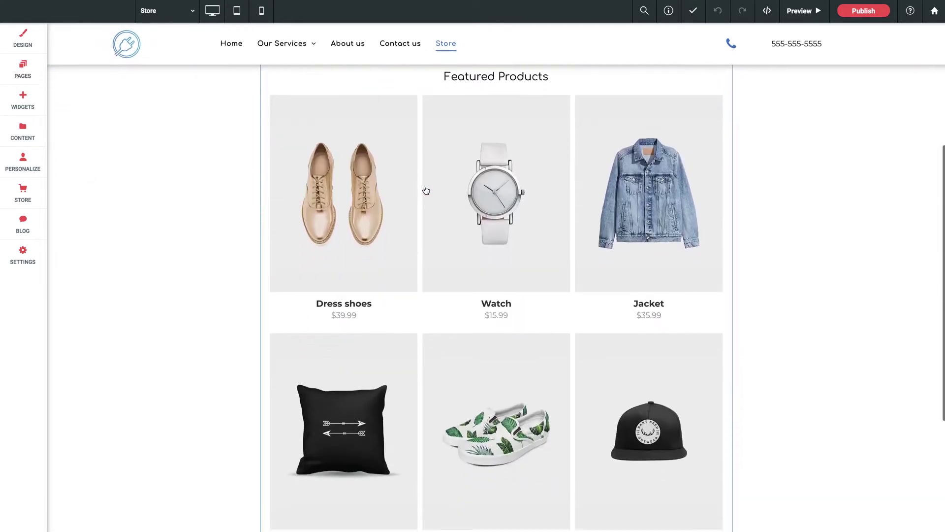
{"action": "scroll", "coordinate": [424, 190], "scroll_direction": "up", "scroll_amount": 8}
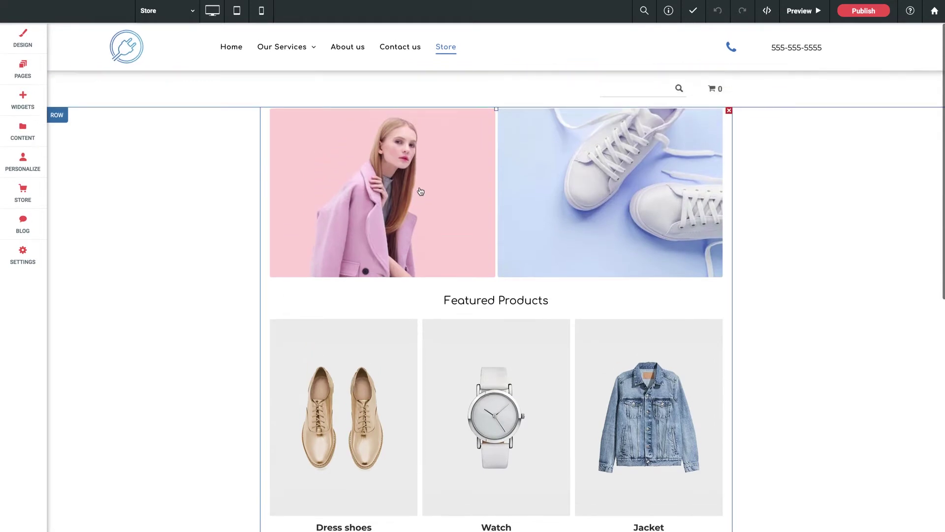
{"action": "left_click", "coordinate": [673, 92]}
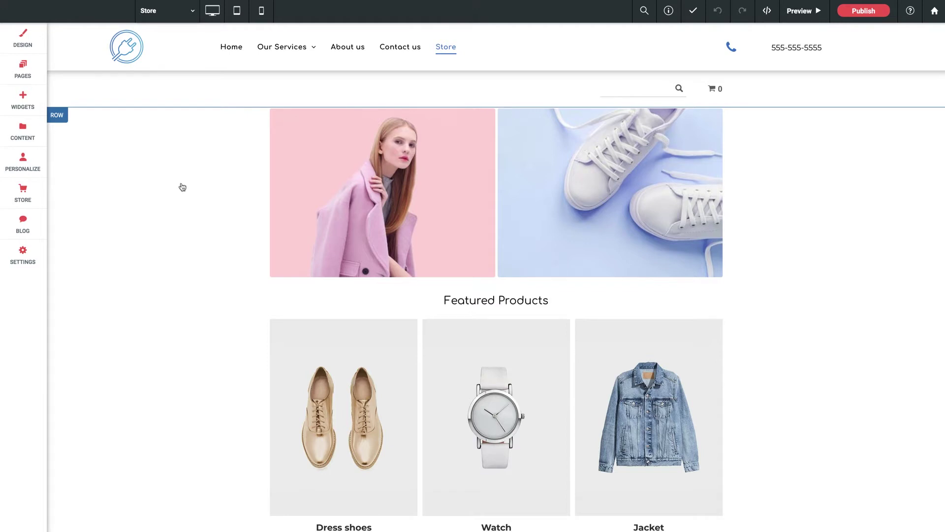
- Drag the Main Store widget from the store widgets list onto the banner section
{"action": "left_click", "coordinate": [16, 201]}
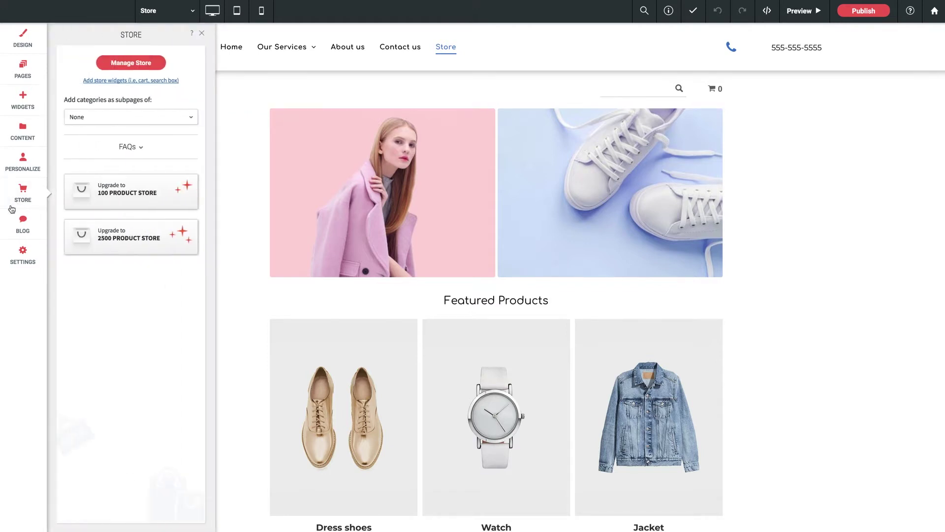
{"action": "left_click", "coordinate": [144, 81]}
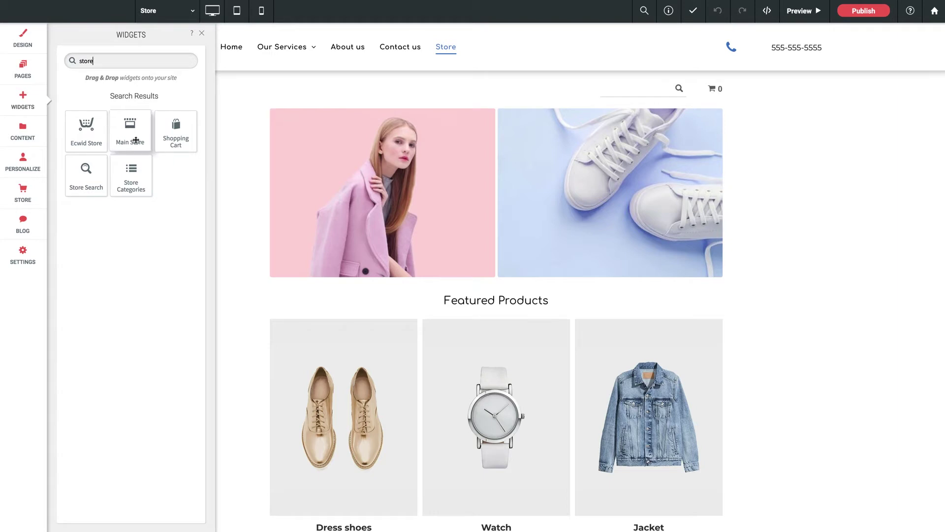
{"action": "left_click_drag", "start_coordinate": [141, 141], "coordinate": [457, 165]}
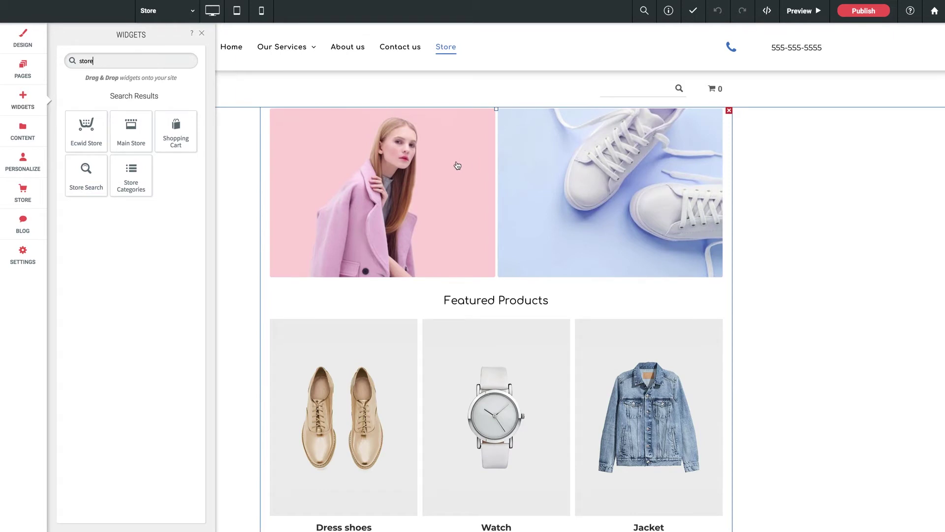
{"action": "mouse_move", "coordinate": [457, 166]}
{"action": "left_mouse_down"}
{"action": "mouse_move", "coordinate": [404, 171]}
{"action": "mouse_move", "coordinate": [378, 158]}
{"action": "mouse_move", "coordinate": [460, 155]}
{"action": "left_mouse_up"}
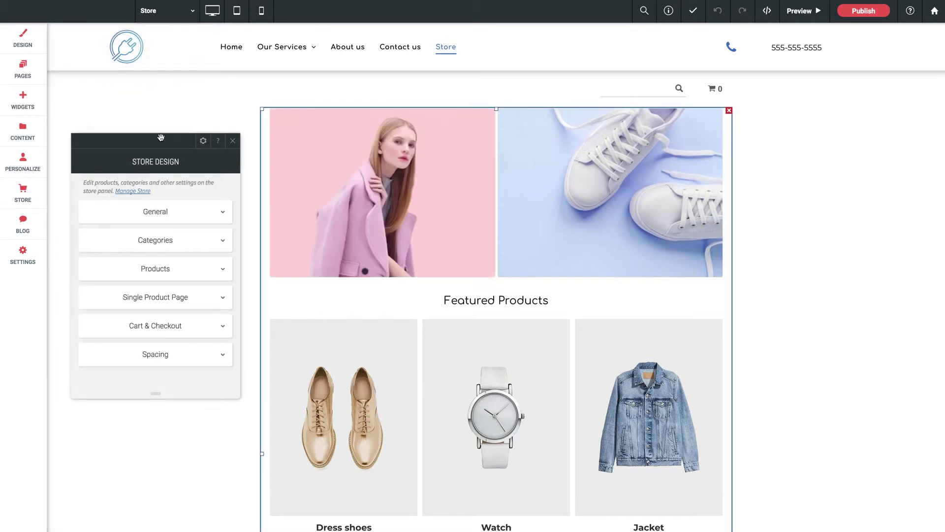
- Move the Store Design panel aside and expand its General settings
{"action": "left_click_drag", "start_coordinate": [172, 134], "coordinate": [204, 110]}
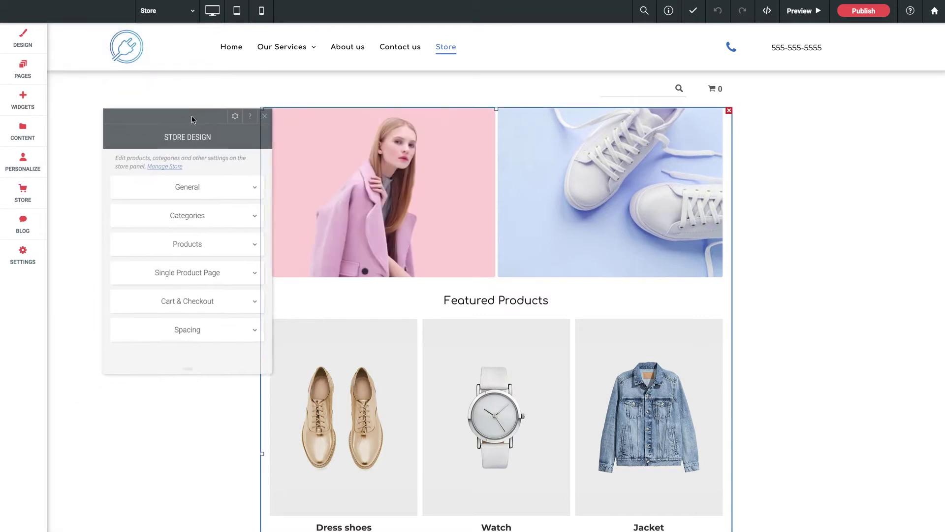
{"action": "left_click", "coordinate": [196, 189]}
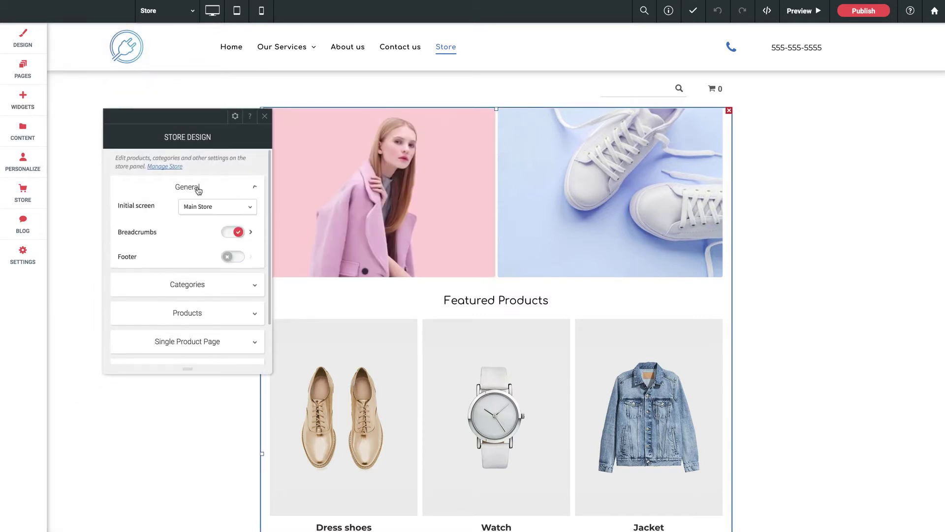
{"action": "left_click", "coordinate": [195, 289]}
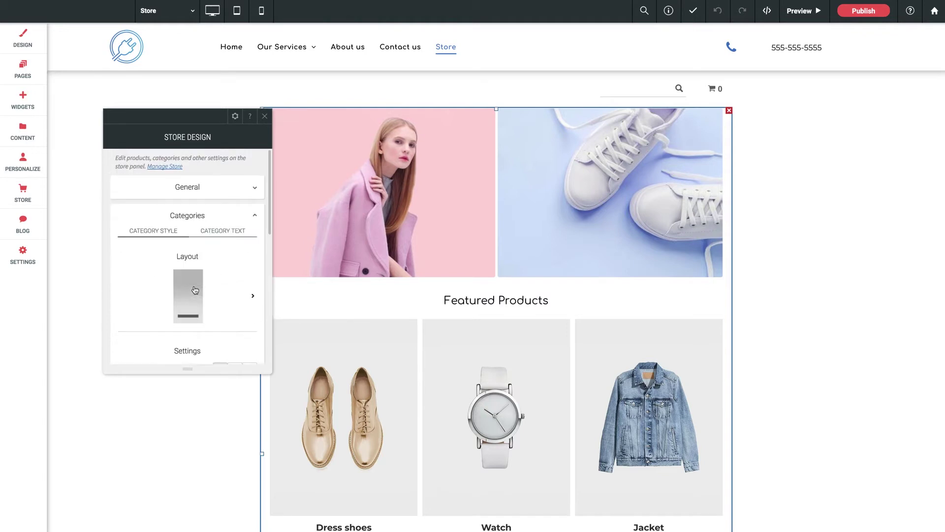
{"action": "left_click", "coordinate": [186, 192]}
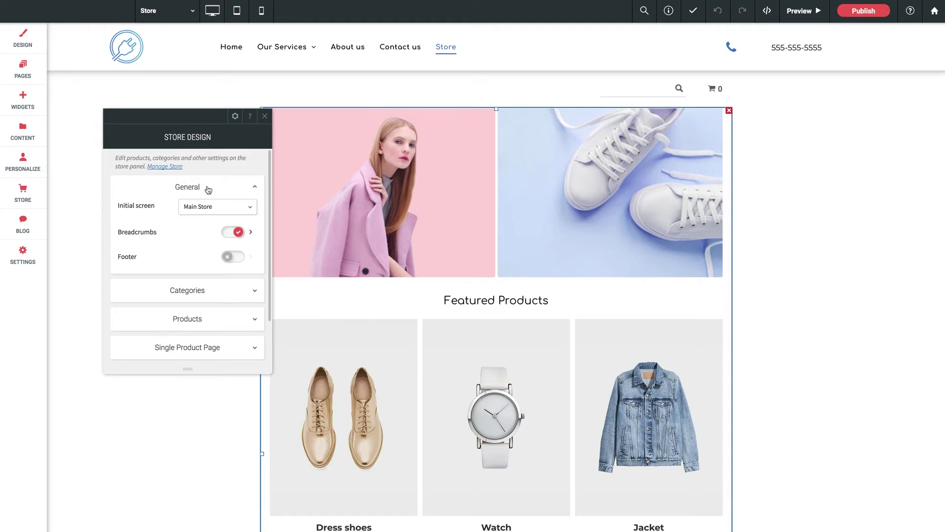
- Keep Main Store as the initial screen, then expand the Categories settings
{"action": "left_click", "coordinate": [224, 210]}
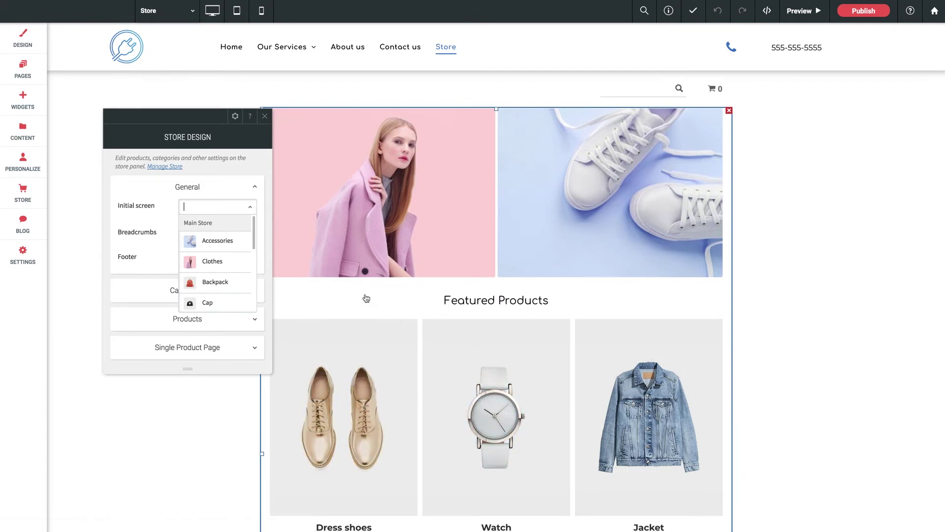
{"action": "scroll", "coordinate": [215, 253], "scroll_direction": "down", "scroll_amount": 1}
{"action": "scroll", "coordinate": [213, 249], "scroll_direction": "up", "scroll_amount": 1}
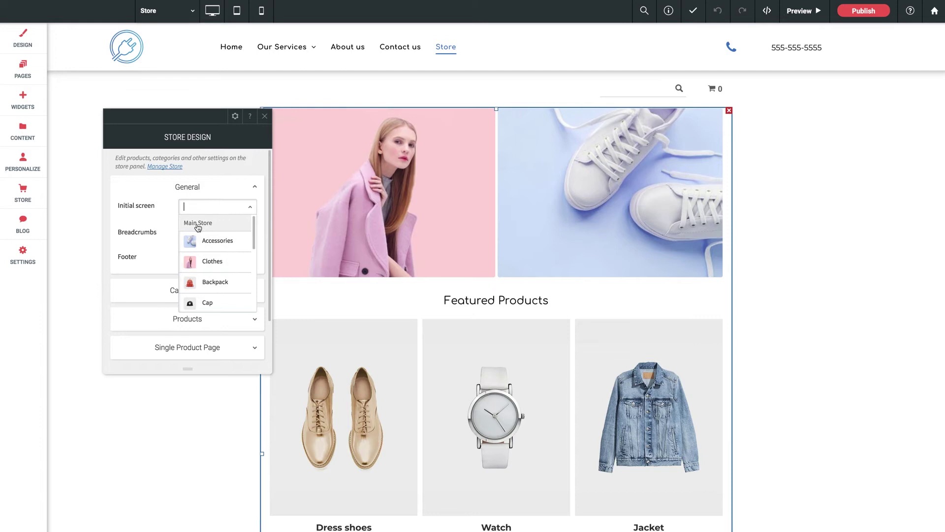
{"action": "scroll", "coordinate": [205, 227], "scroll_direction": "down", "scroll_amount": 5}
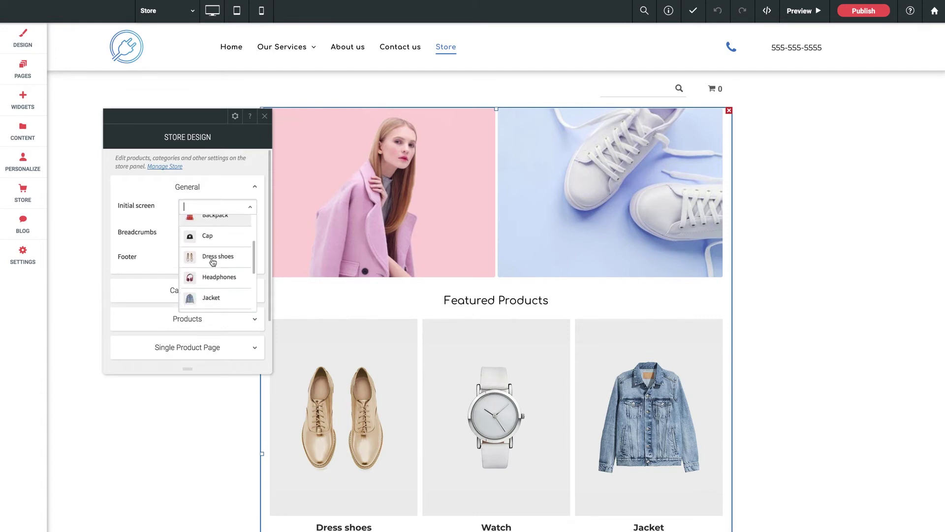
{"action": "scroll", "coordinate": [213, 263], "scroll_direction": "down", "scroll_amount": 4}
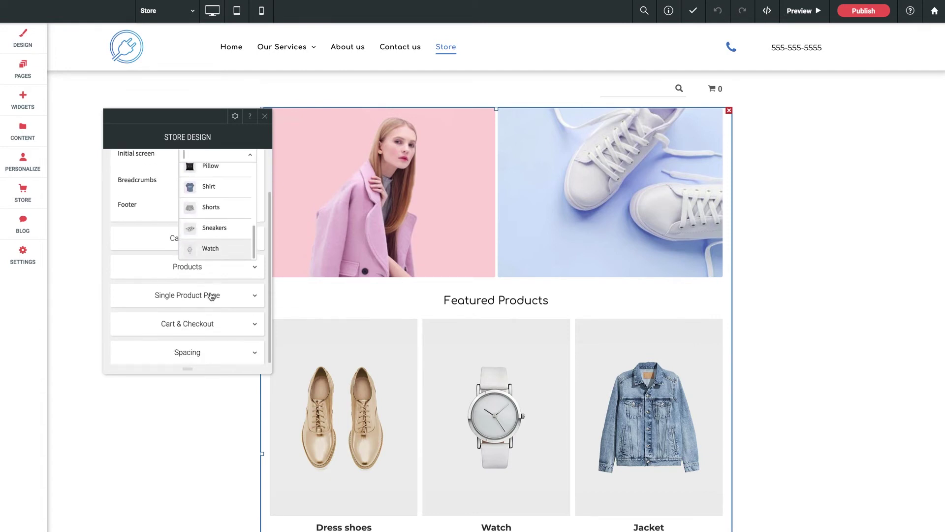
{"action": "scroll", "coordinate": [164, 287], "scroll_direction": "up", "scroll_amount": 1}
{"action": "scroll", "coordinate": [213, 233], "scroll_direction": "up", "scroll_amount": 8}
{"action": "left_click", "coordinate": [250, 205]}
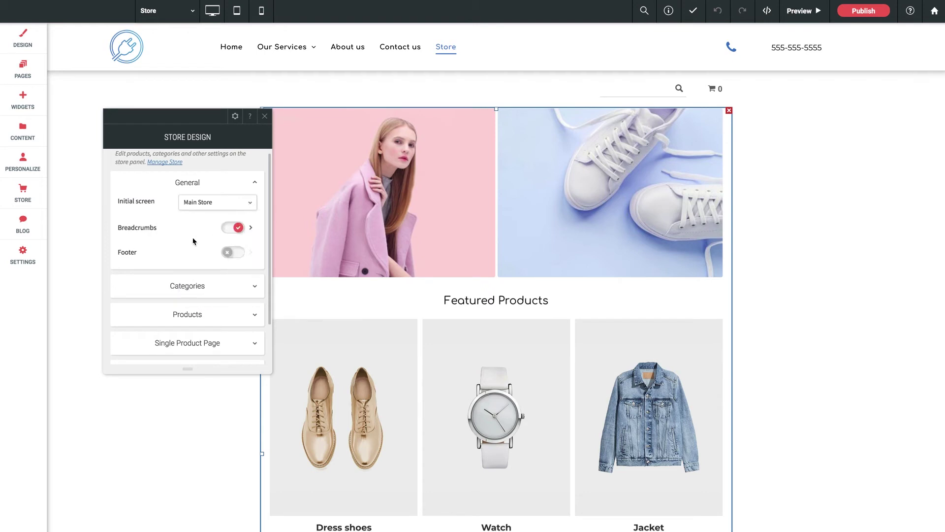
{"action": "left_click", "coordinate": [201, 287]}
- Review the category layout choices and close them unchanged
{"action": "scroll", "coordinate": [153, 265], "scroll_direction": "down", "scroll_amount": 1}
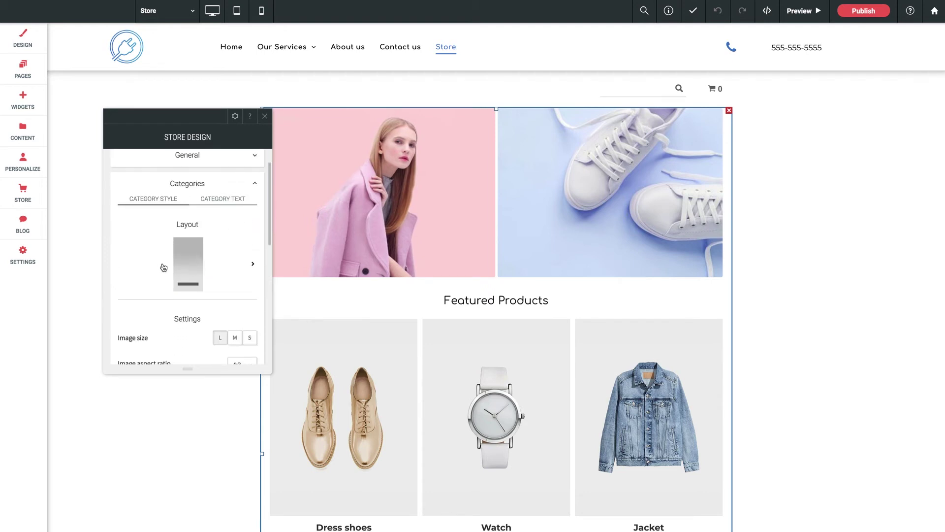
{"action": "left_click", "coordinate": [224, 268]}
{"action": "scroll", "coordinate": [368, 274], "scroll_direction": "down", "scroll_amount": 3}
{"action": "scroll", "coordinate": [368, 274], "scroll_direction": "down", "scroll_amount": 2}
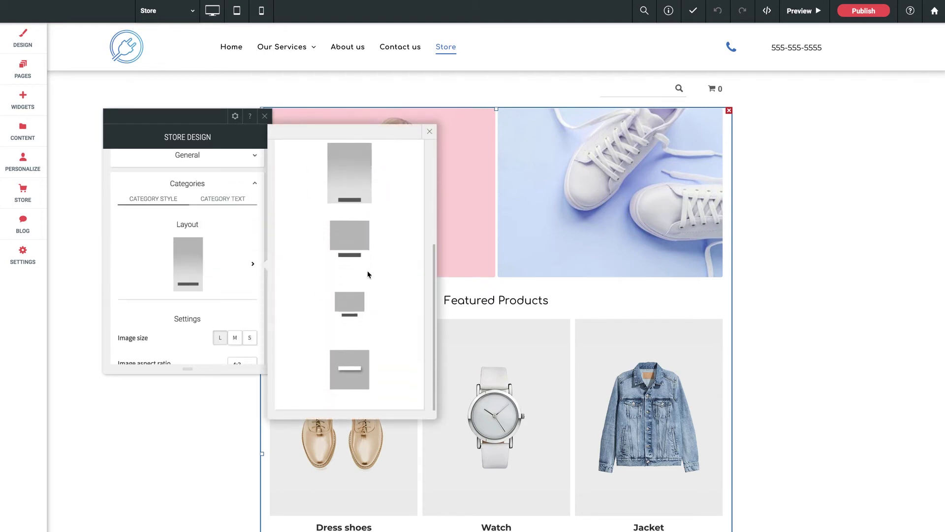
{"action": "scroll", "coordinate": [367, 274], "scroll_direction": "up", "scroll_amount": 2}
{"action": "left_click", "coordinate": [241, 266]}
{"action": "scroll", "coordinate": [197, 264], "scroll_direction": "down", "scroll_amount": 1}
{"action": "scroll", "coordinate": [196, 264], "scroll_direction": "down", "scroll_amount": 3}
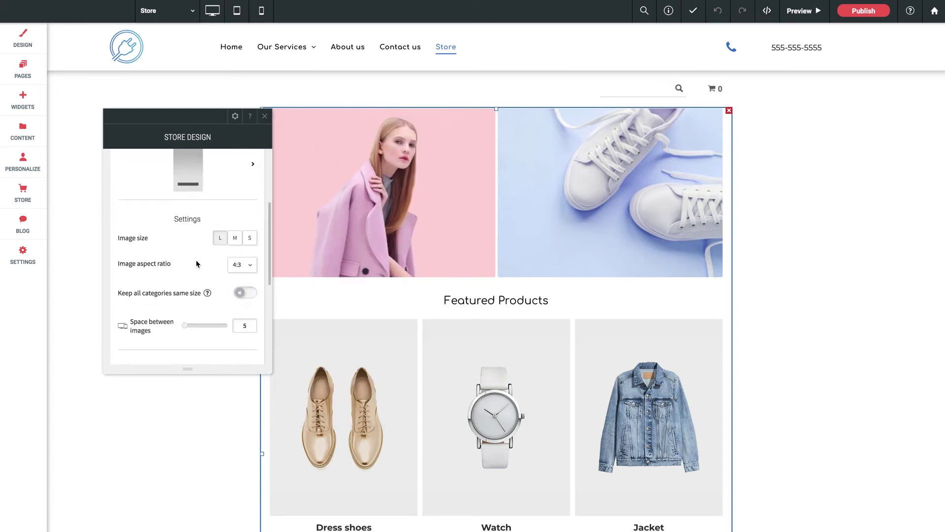
{"action": "scroll", "coordinate": [213, 265], "scroll_direction": "down", "scroll_amount": 3}
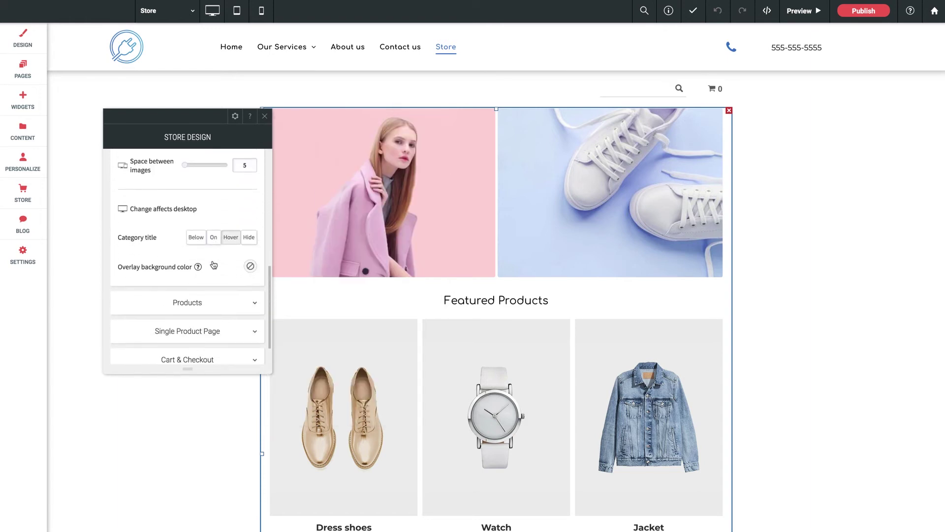
- Review the Products layout and product text options, then expand Single Product Page
{"action": "left_click", "coordinate": [181, 268]}
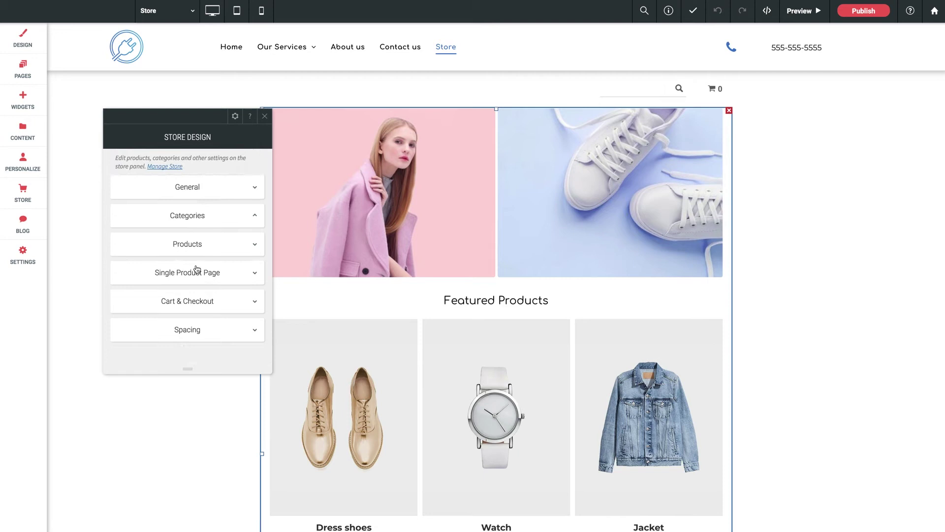
{"action": "scroll", "coordinate": [164, 266], "scroll_direction": "down", "scroll_amount": 1}
{"action": "left_click", "coordinate": [230, 269]}
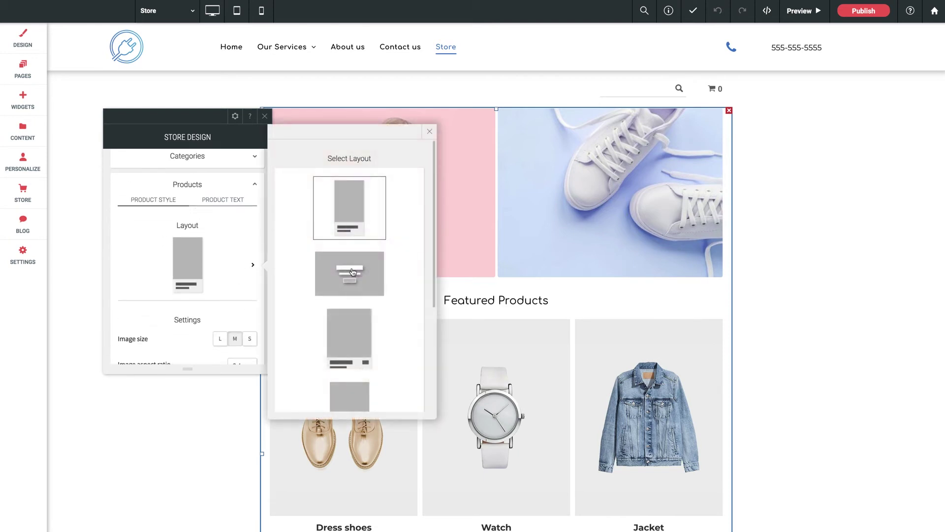
{"action": "scroll", "coordinate": [349, 270], "scroll_direction": "down", "scroll_amount": 3}
{"action": "left_click", "coordinate": [225, 270]}
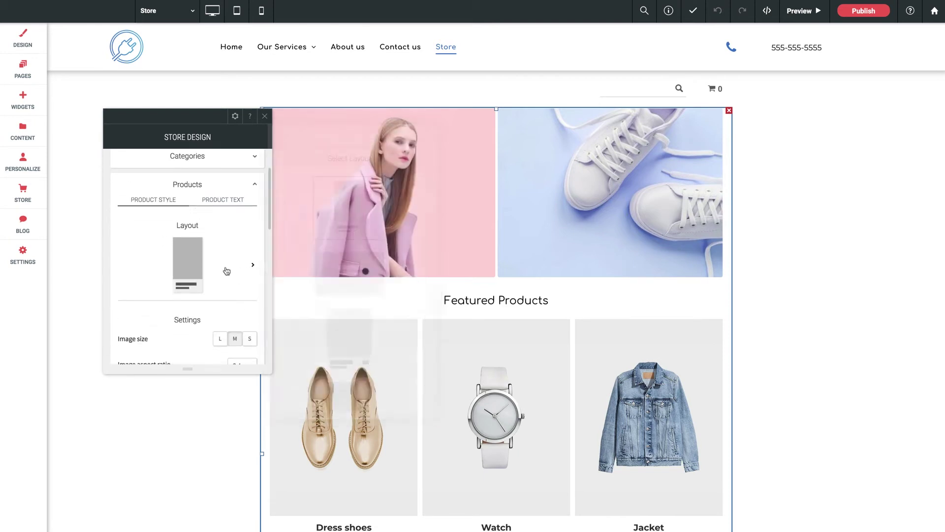
{"action": "scroll", "coordinate": [227, 271], "scroll_direction": "down", "scroll_amount": 6}
{"action": "scroll", "coordinate": [222, 273], "scroll_direction": "down", "scroll_amount": 3}
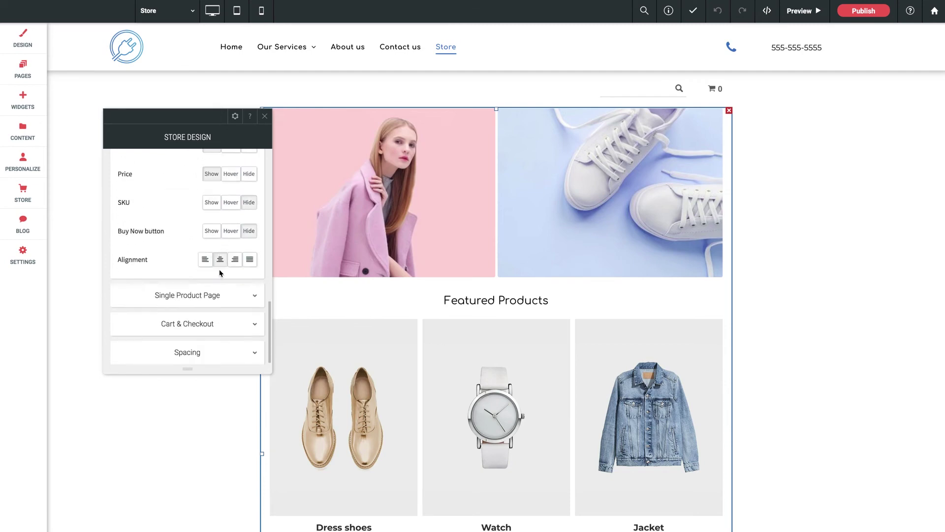
{"action": "left_click", "coordinate": [203, 297]}
- Reveal the additional Single Product Page design options
{"action": "scroll", "coordinate": [197, 284], "scroll_direction": "down", "scroll_amount": 2}
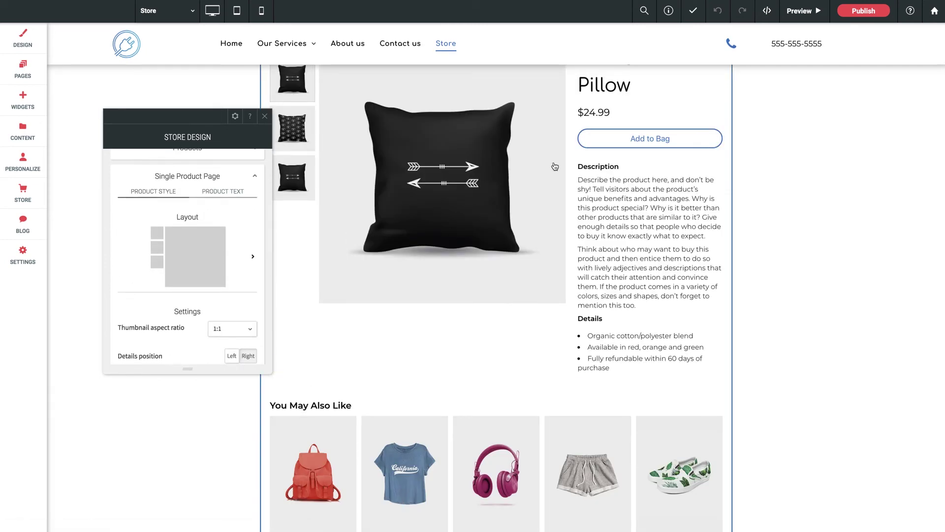
{"action": "scroll", "coordinate": [200, 272], "scroll_direction": "down", "scroll_amount": 1}
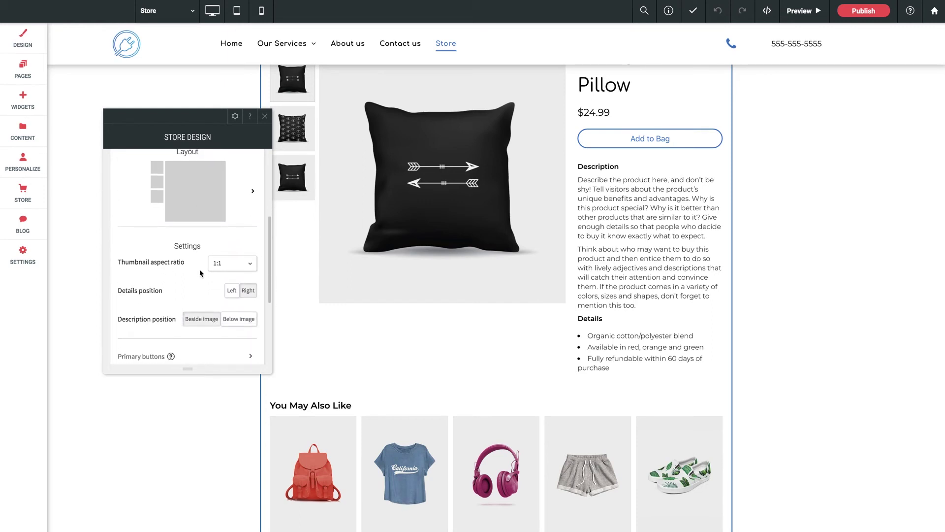
{"action": "scroll", "coordinate": [200, 271], "scroll_direction": "down", "scroll_amount": 1}
{"action": "scroll", "coordinate": [198, 248], "scroll_direction": "down", "scroll_amount": 3}
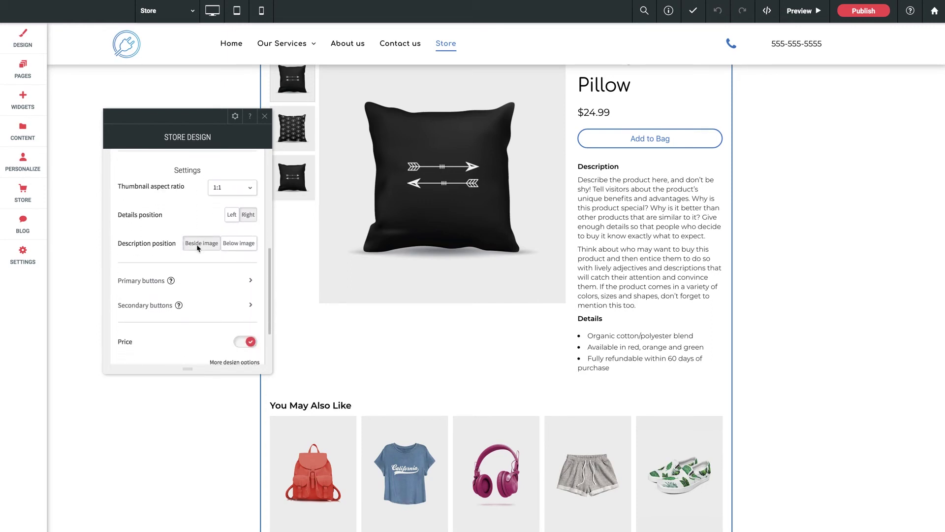
{"action": "scroll", "coordinate": [197, 248], "scroll_direction": "down", "scroll_amount": 1}
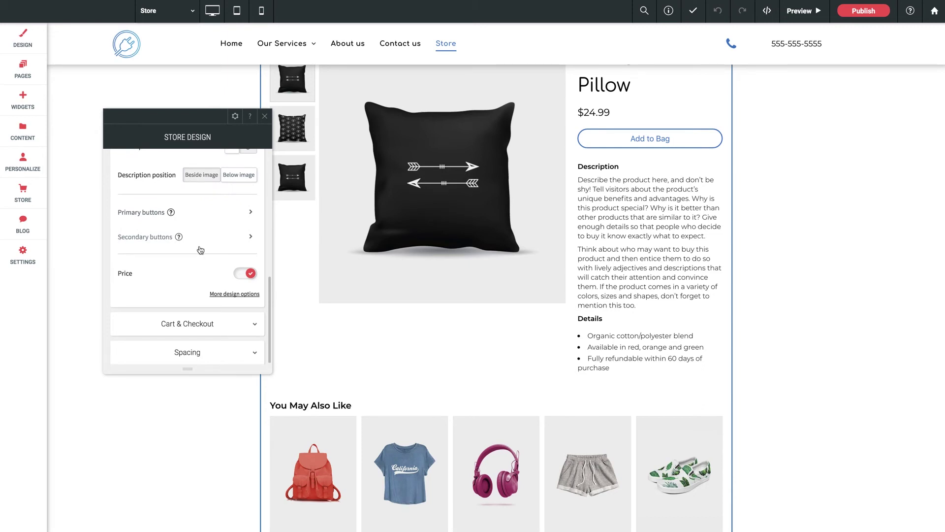
{"action": "left_click", "coordinate": [217, 293]}
{"action": "scroll", "coordinate": [192, 278], "scroll_direction": "down", "scroll_amount": 4}
{"action": "scroll", "coordinate": [183, 279], "scroll_direction": "down", "scroll_amount": 5}
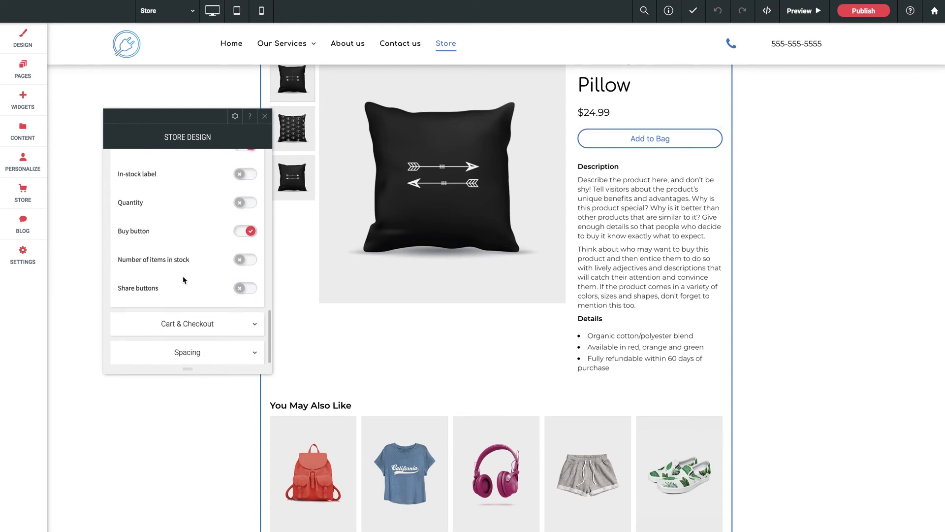
- Preview Cart & Checkout, check its title font, expand Spacing padding, then close Store Design
{"action": "left_click", "coordinate": [203, 325]}
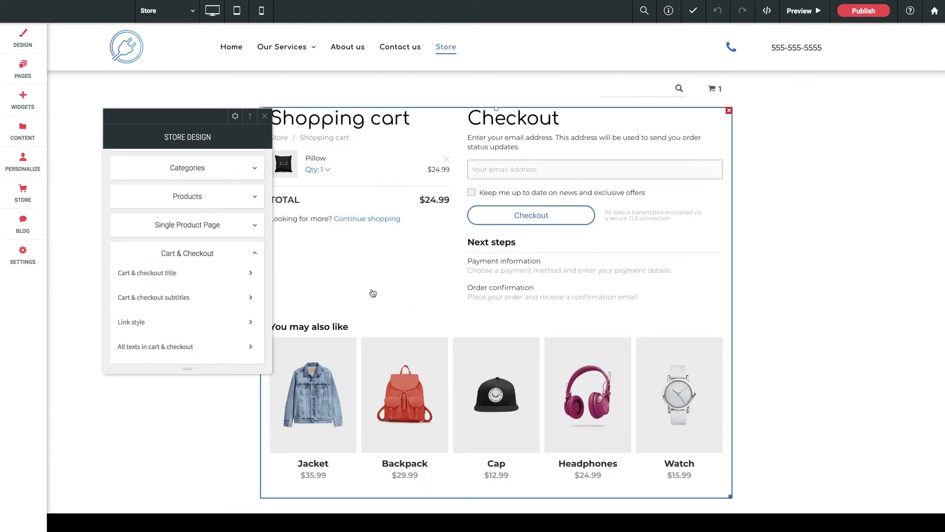
{"action": "scroll", "coordinate": [177, 275], "scroll_direction": "down", "scroll_amount": 1}
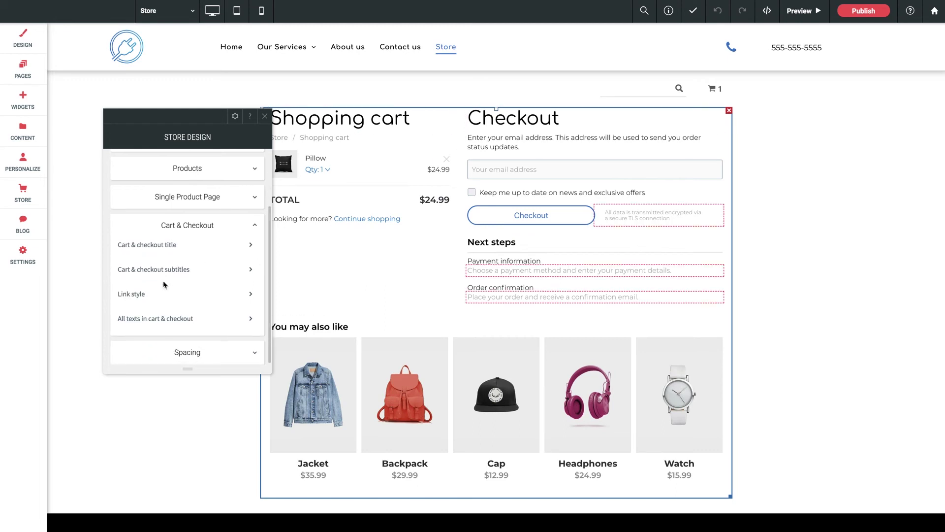
{"action": "left_click", "coordinate": [177, 246]}
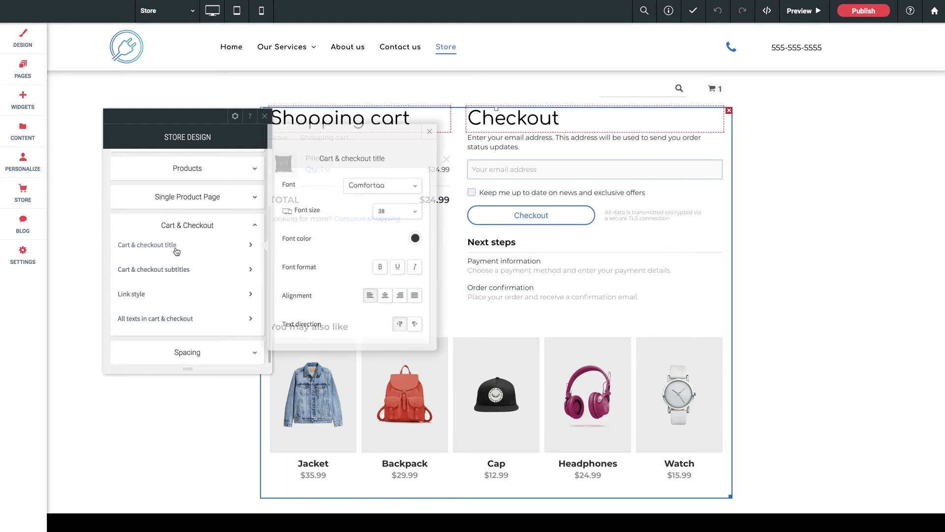
{"action": "left_click", "coordinate": [386, 142]}
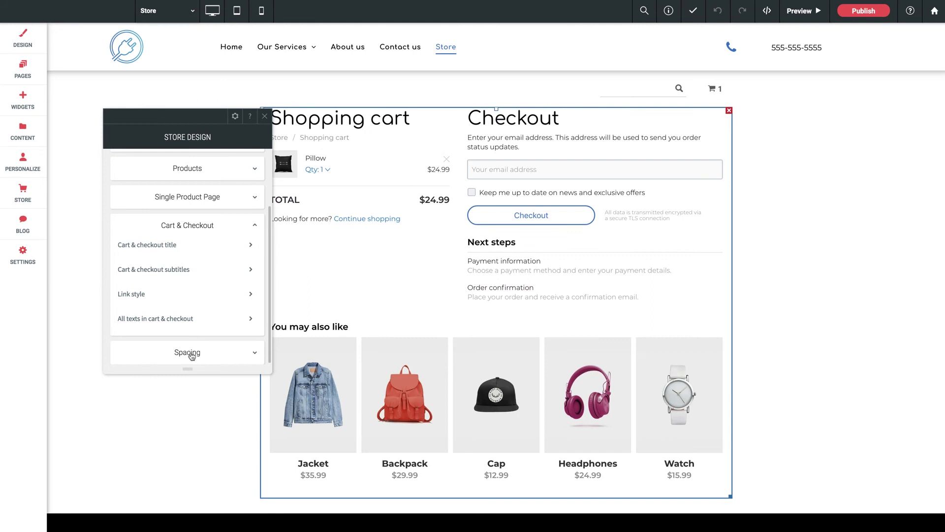
{"action": "left_click", "coordinate": [190, 354]}
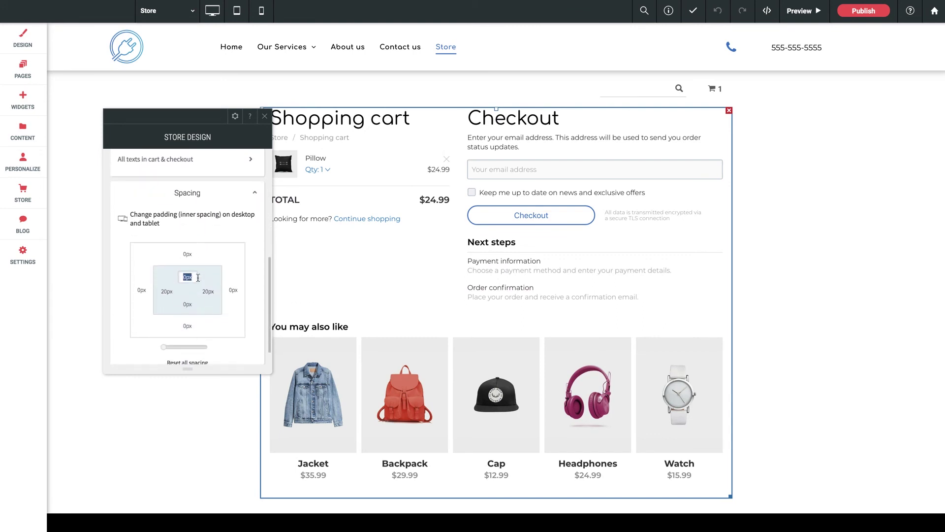
{"action": "left_click", "coordinate": [264, 116]}
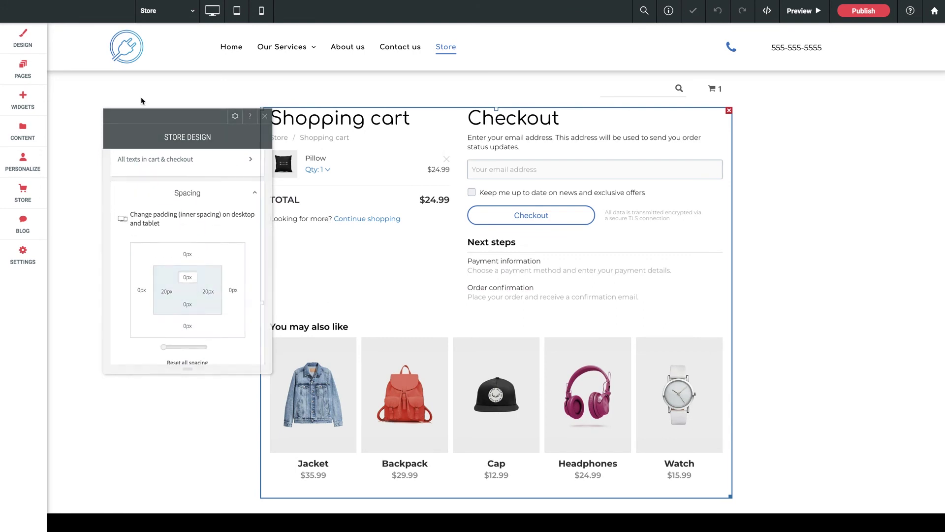
- Search the widget library for 'store', then select the header search box and shopping cart
{"action": "left_click", "coordinate": [23, 99]}
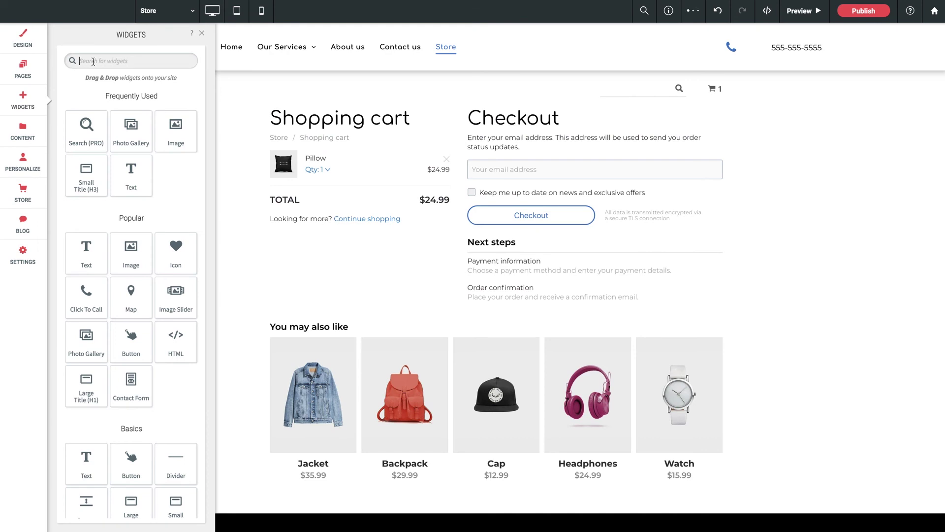
{"action": "type", "text": "store"}
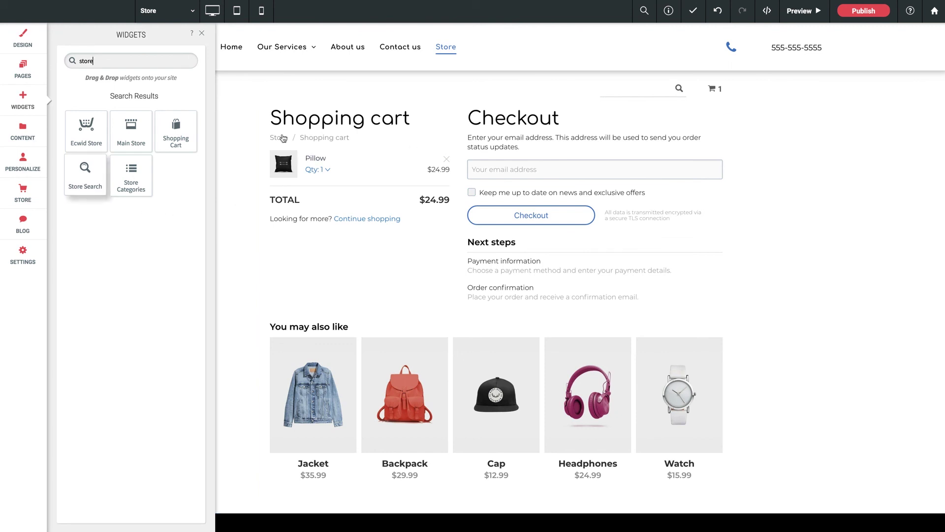
{"action": "left_click", "coordinate": [635, 89]}
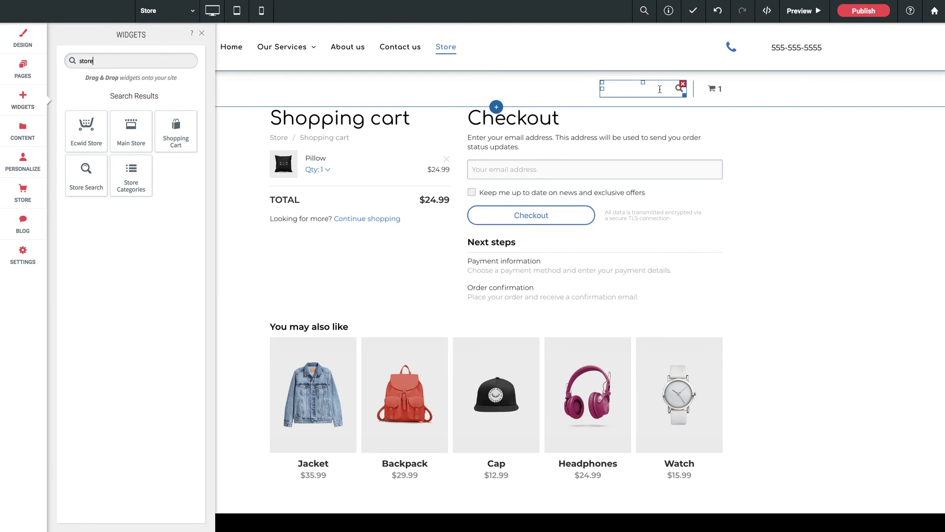
{"action": "left_click", "coordinate": [635, 123]}
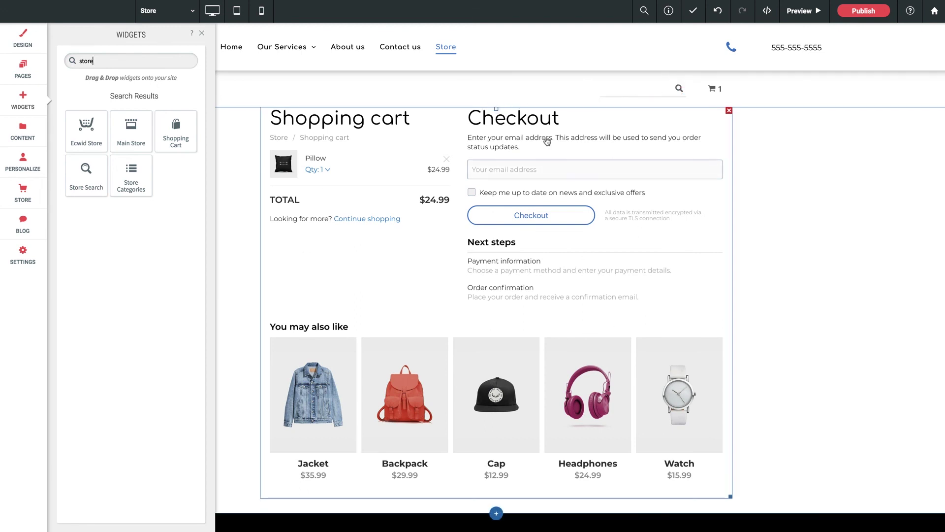